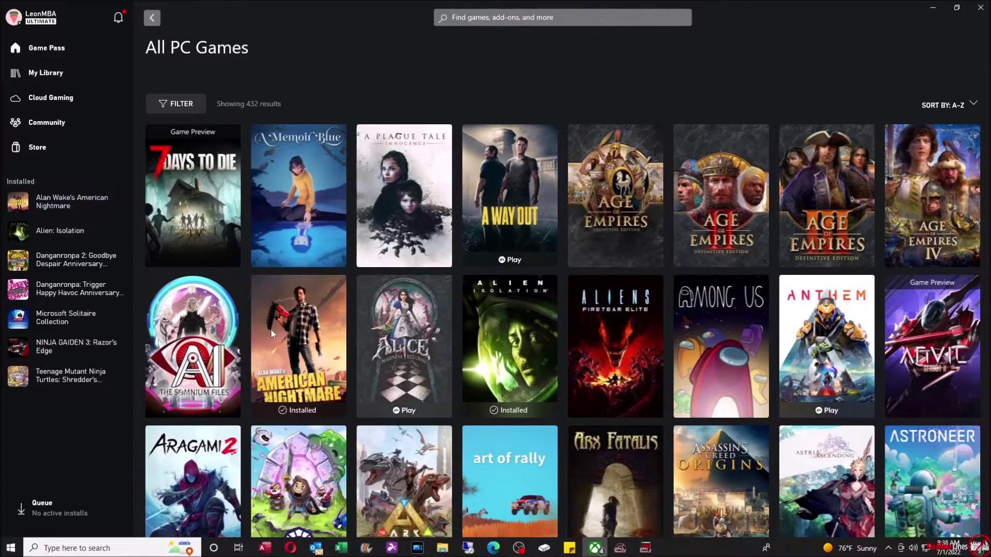
Start installing A Plague Tale: Innocence from its game page and open the choice of install drives
click(412, 203)
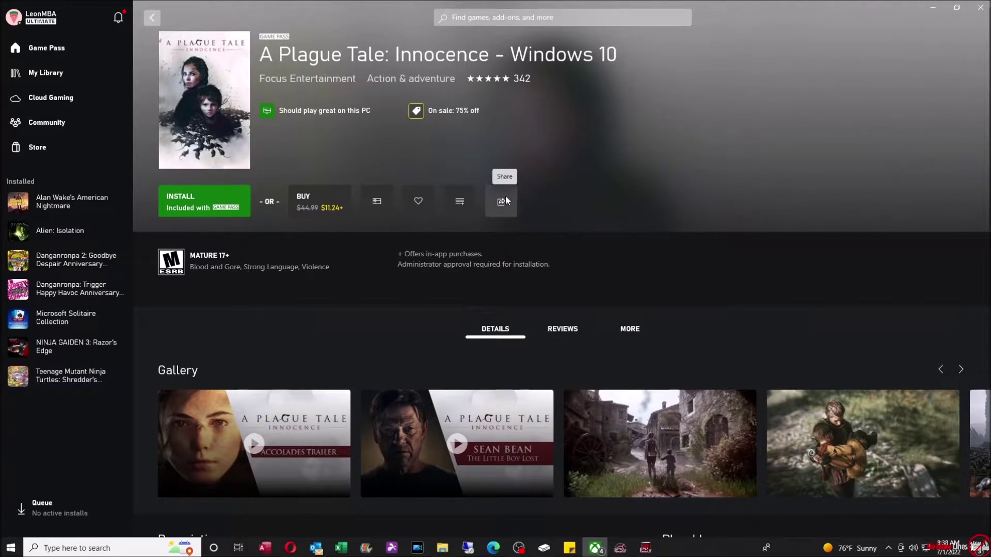
click(204, 209)
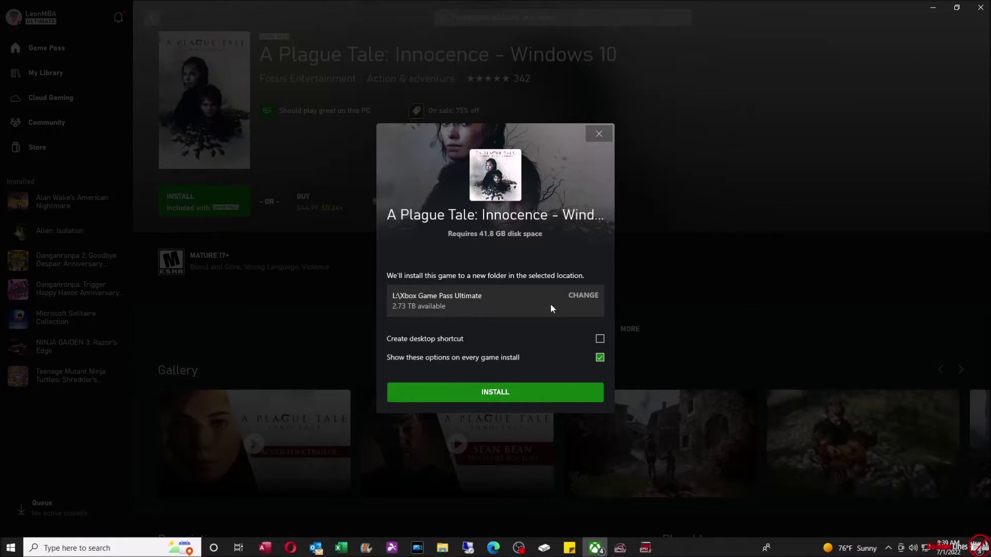
click(584, 299)
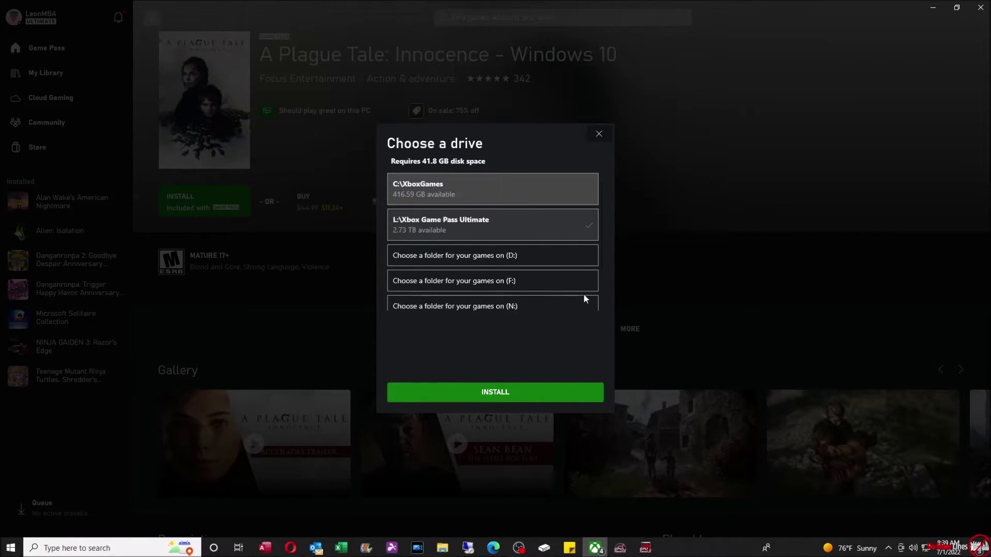
scroll(543, 258, down, 1)
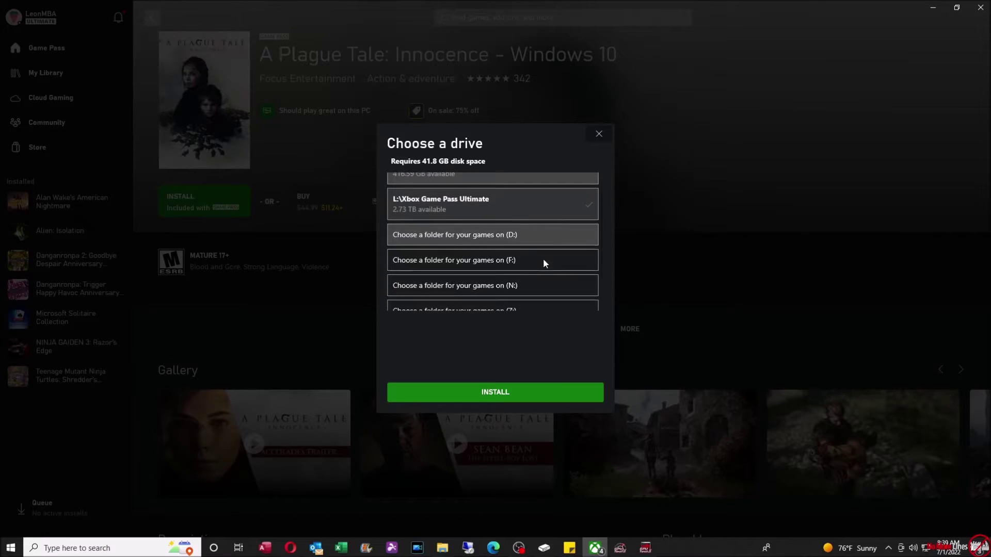
scroll(543, 258, up, 1)
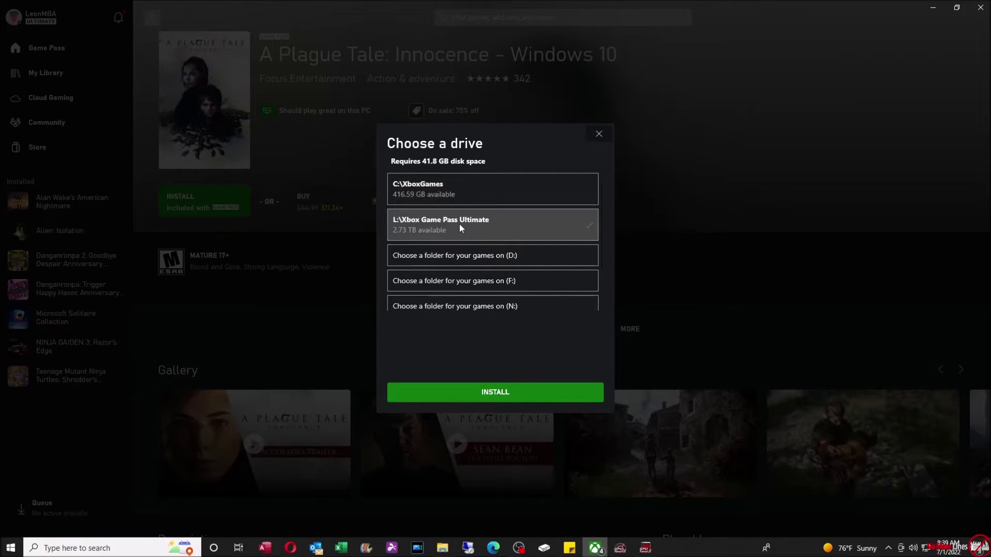
Try to set the root of the N: drive as the games folder
scroll(462, 225, down, 2)
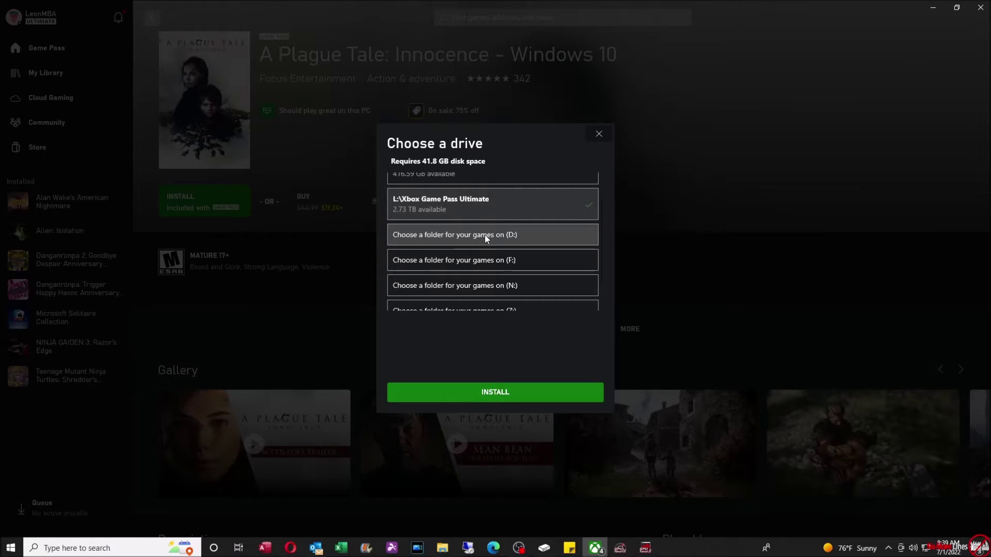
scroll(494, 249, down, 1)
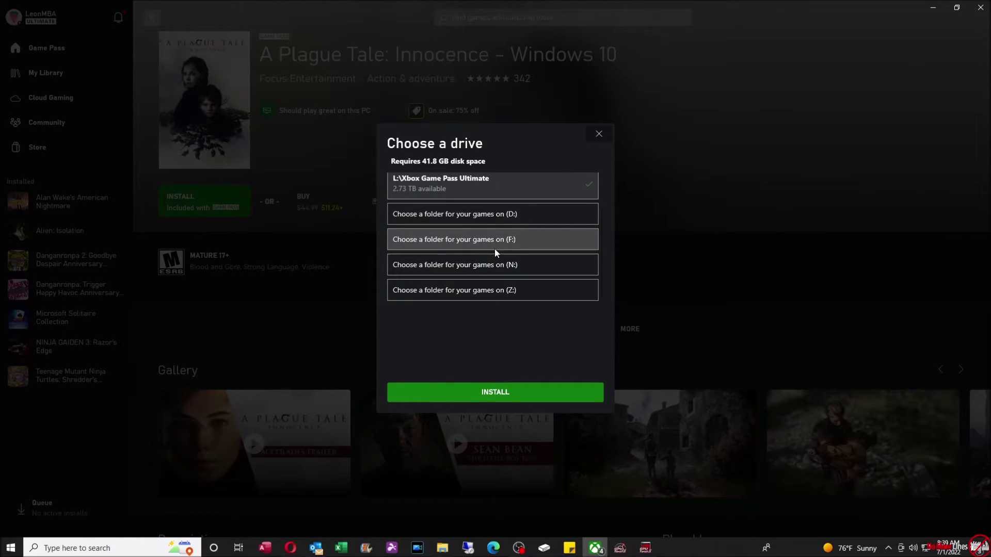
click(471, 265)
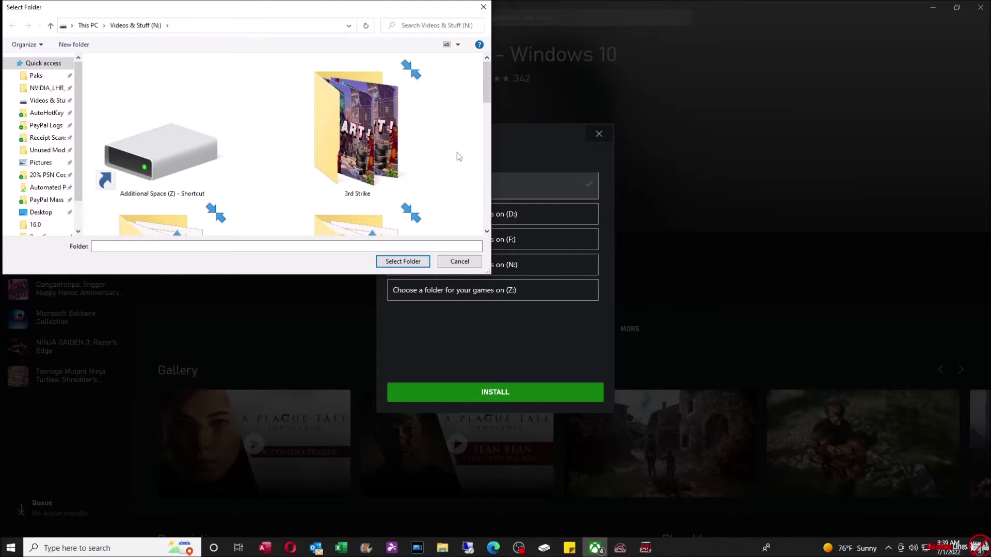
click(414, 262)
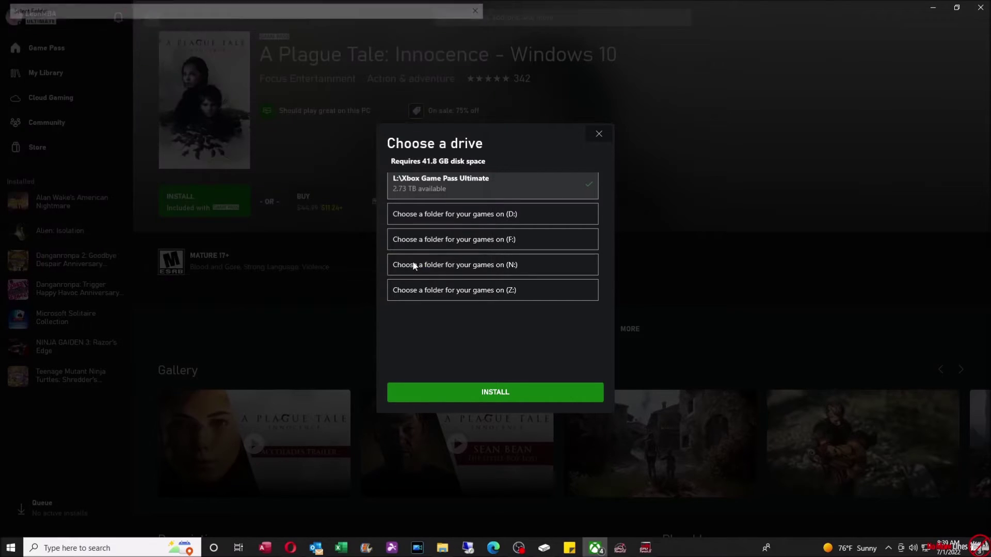
Create a folder named Xbox Game Pass Ultimate on the N: drive and select it as that drive's games folder
click(588, 265)
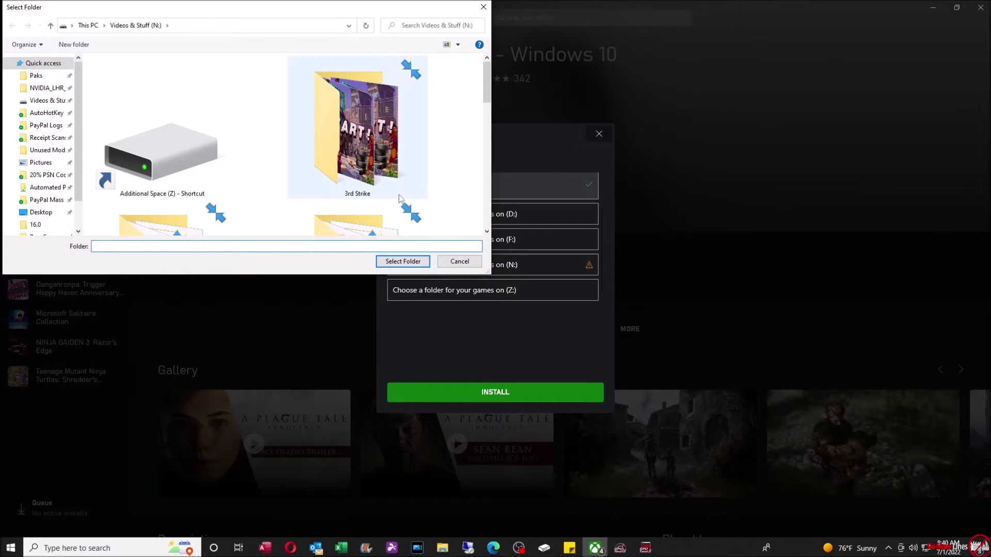
right_click(445, 128)
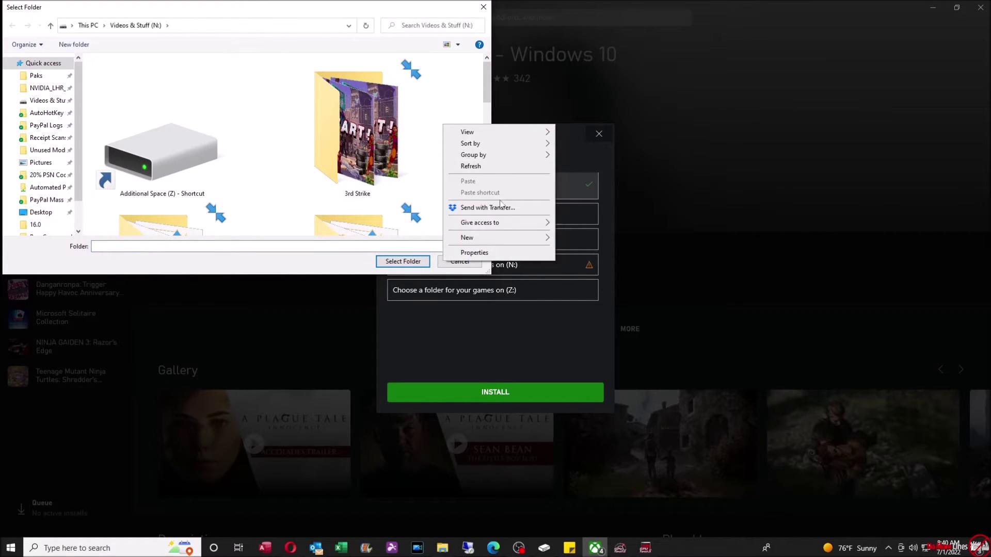
mouse_move(539, 240)
click(575, 239)
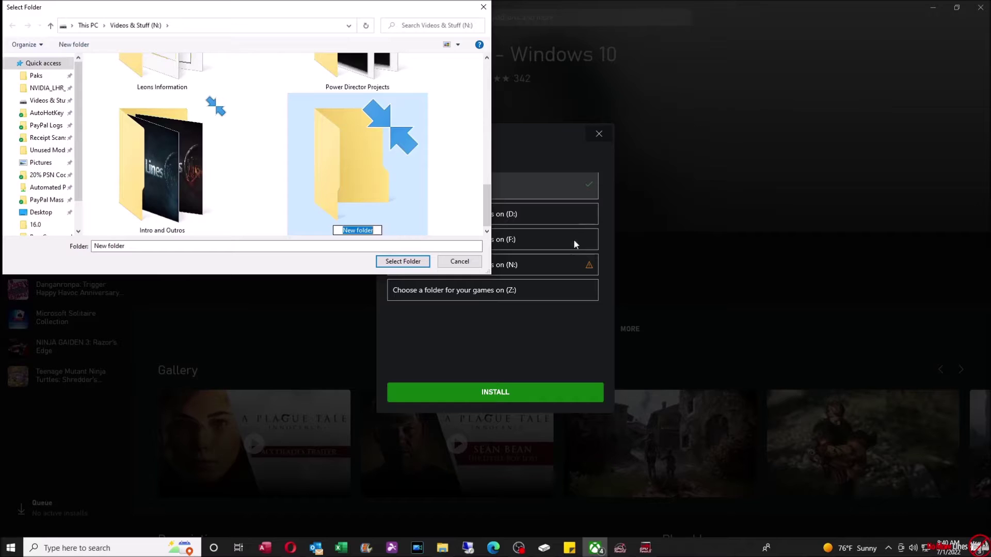
text(Xbox Game Pass Ultimate)
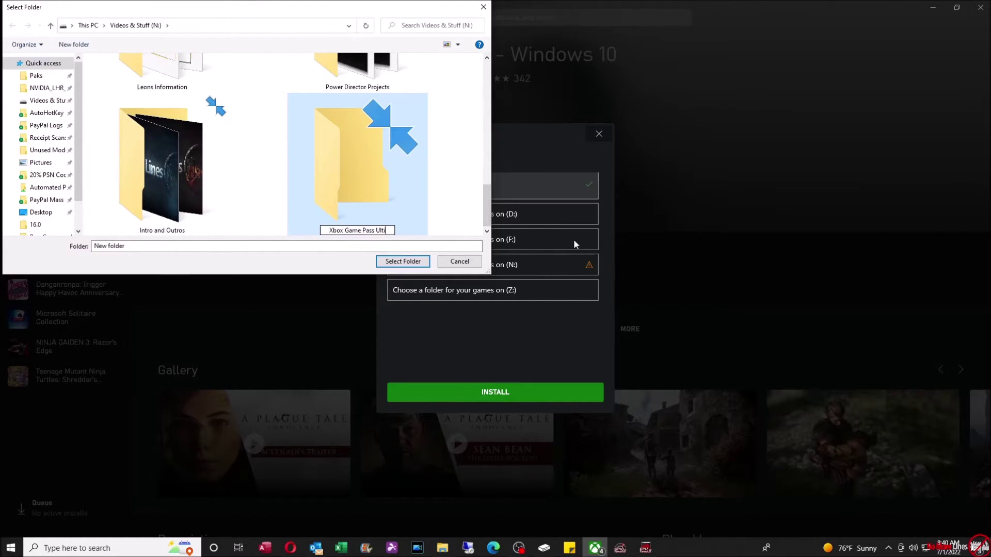
click(457, 194)
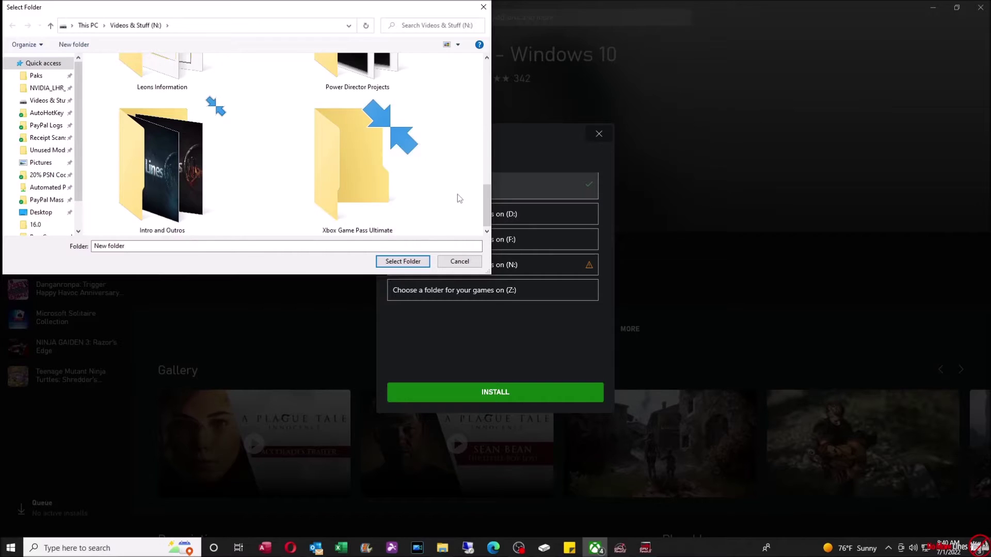
click(389, 197)
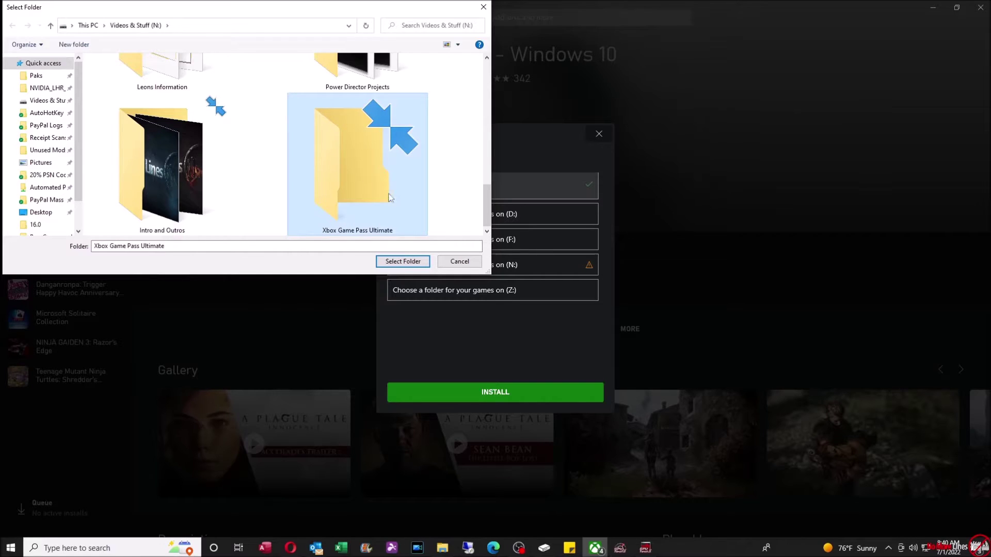
click(409, 261)
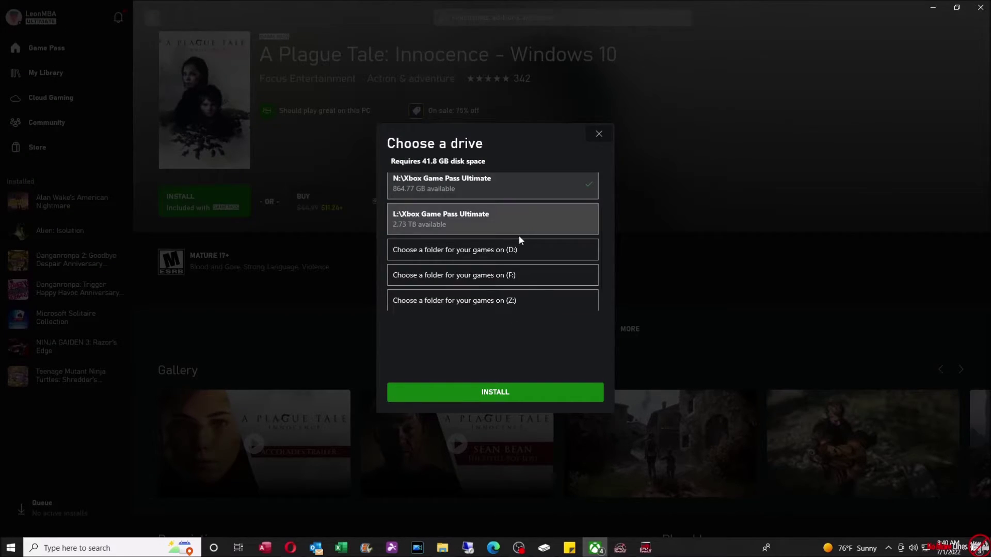
Choose L:\Xbox Game Pass Ultimate as the location and install A Plague Tale: Innocence there
scroll(508, 197, up, 1)
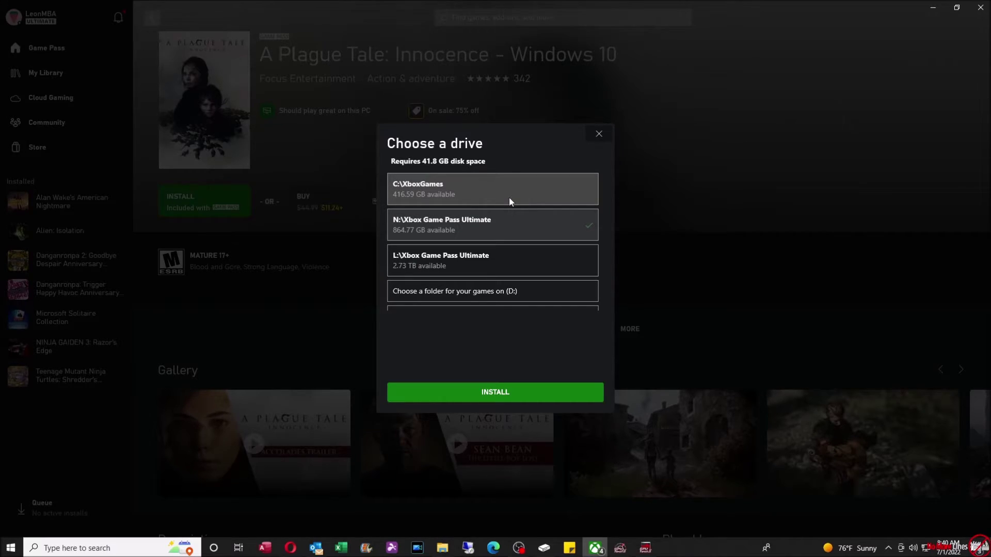
click(469, 264)
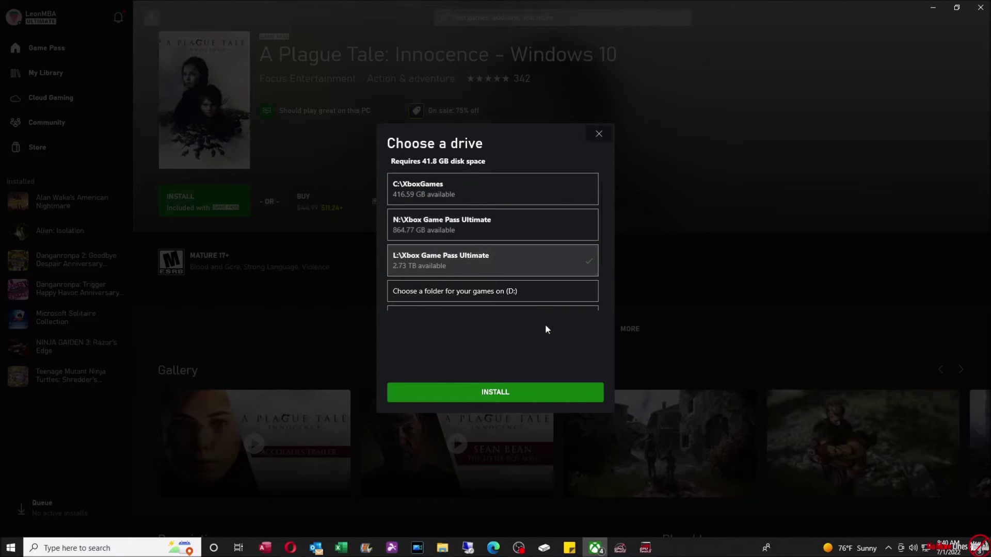
click(502, 388)
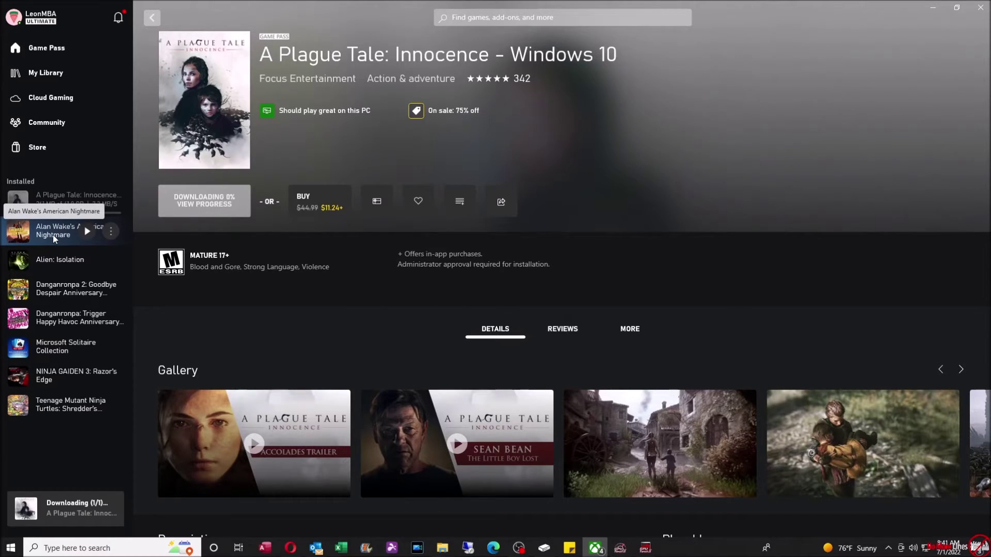
Open the file management of Alan Wake's American Nightmare and bring up its options for changing the drive
click(53, 238)
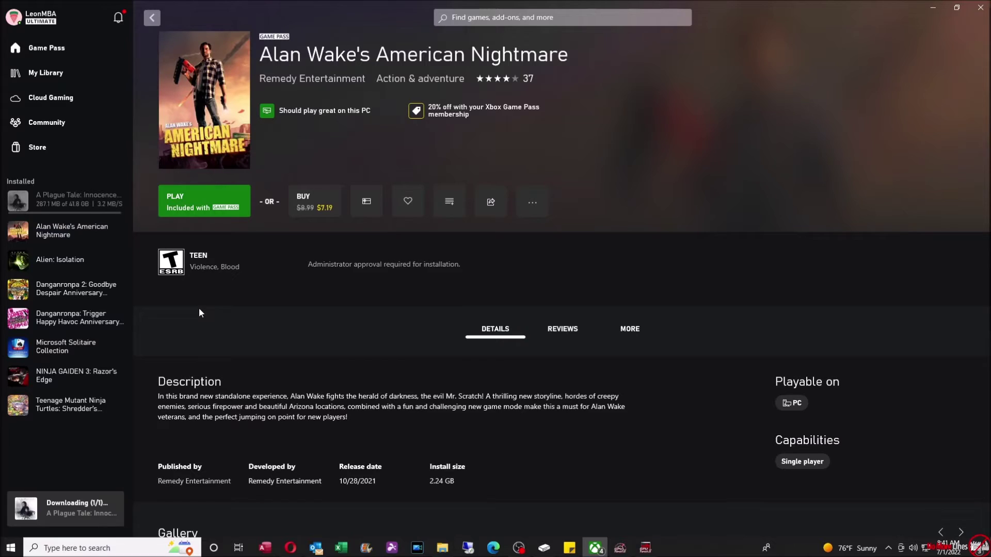
mouse_move(53, 239)
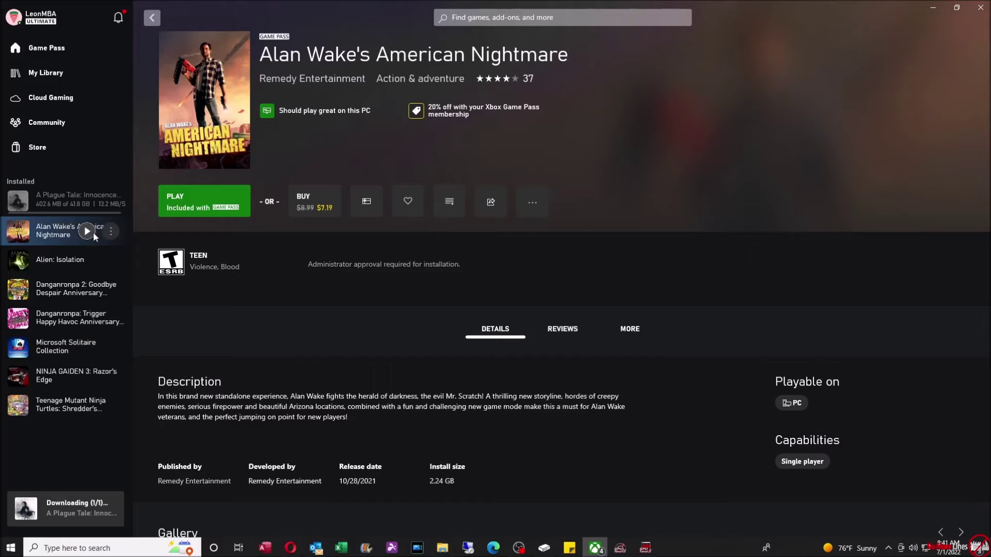
click(110, 231)
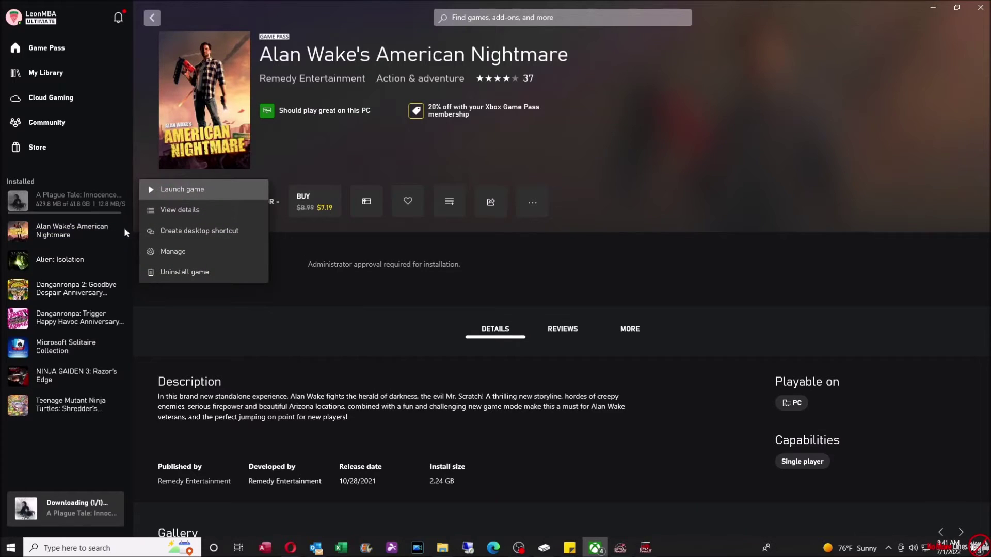
click(174, 253)
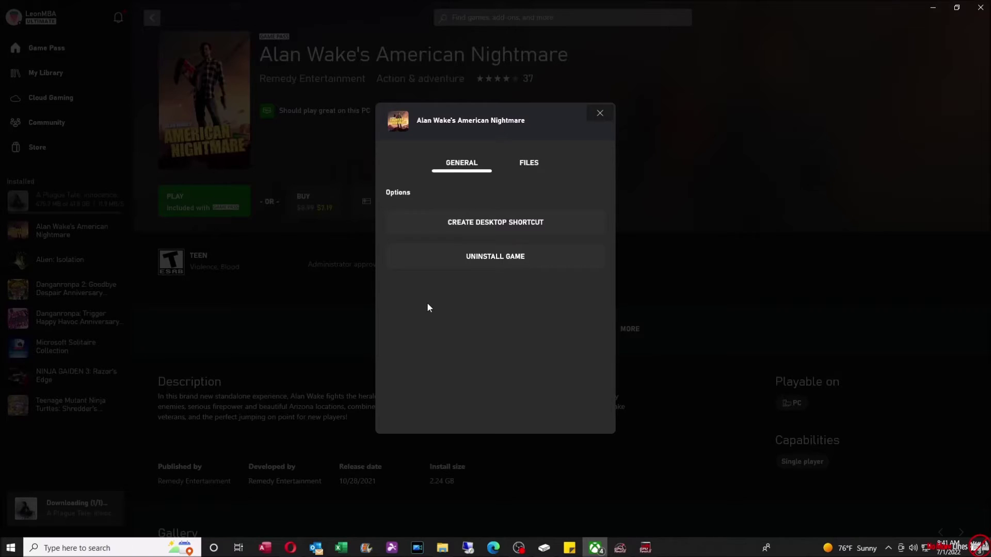
click(529, 164)
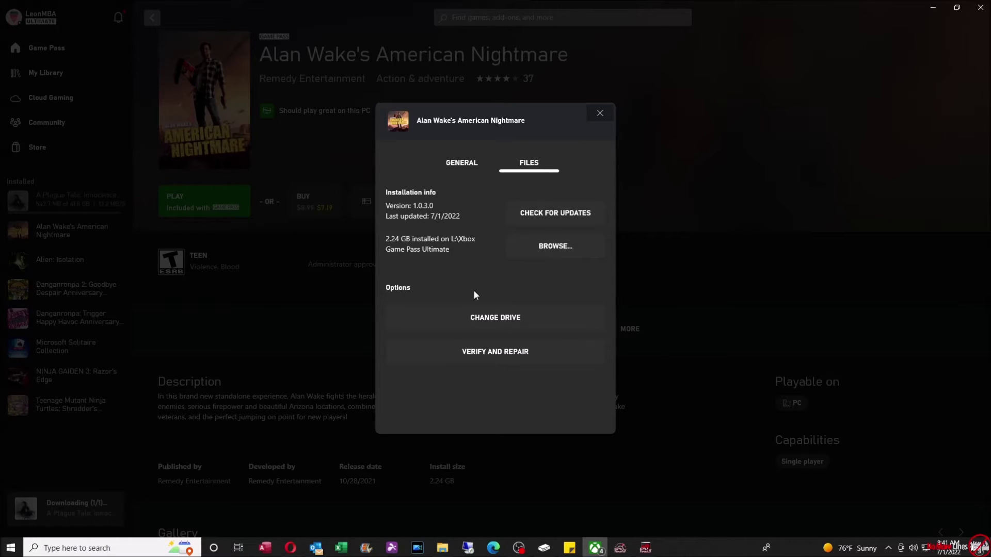
click(488, 322)
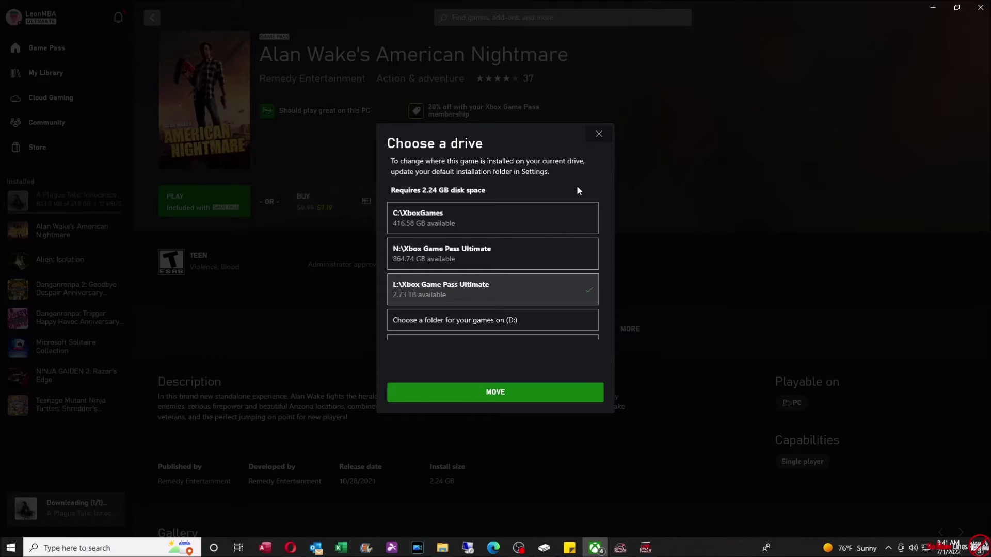
Switch to File Explorer, examine the game folders inside Xbox Game Pass Ultimate on the L: drive, and minimize the window
click(443, 548)
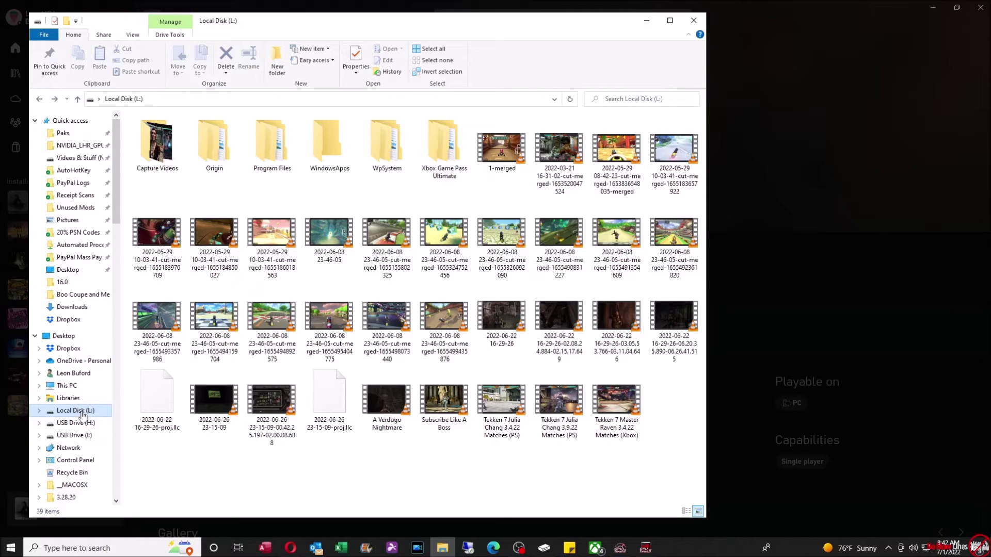
double_click(444, 153)
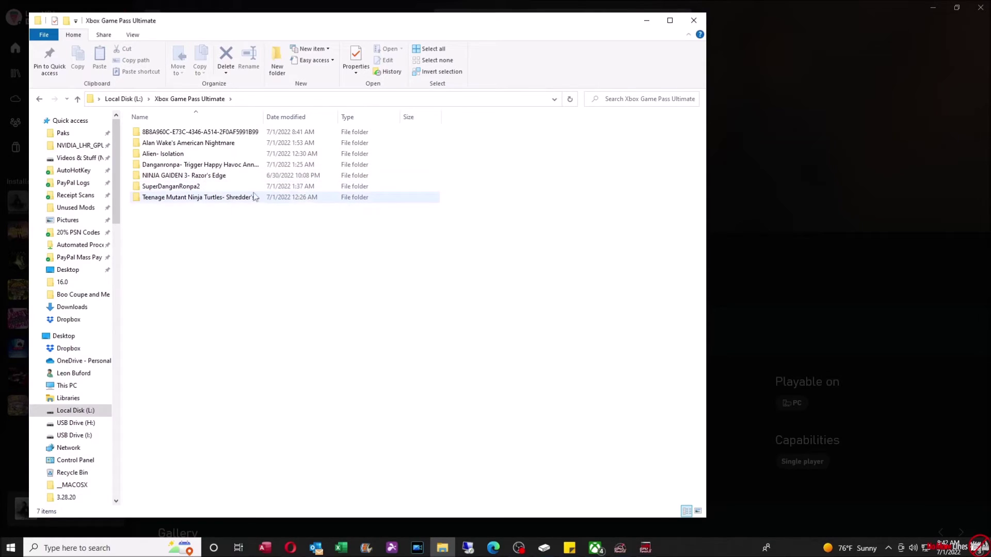
click(646, 20)
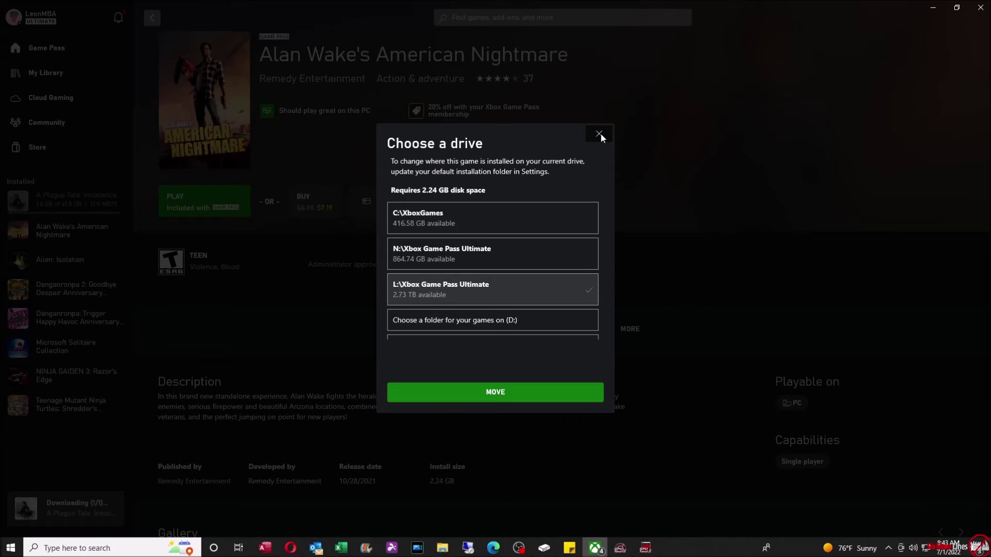
Dismiss the drive choice without moving the game and return to the list of all PC Game Pass games
click(598, 134)
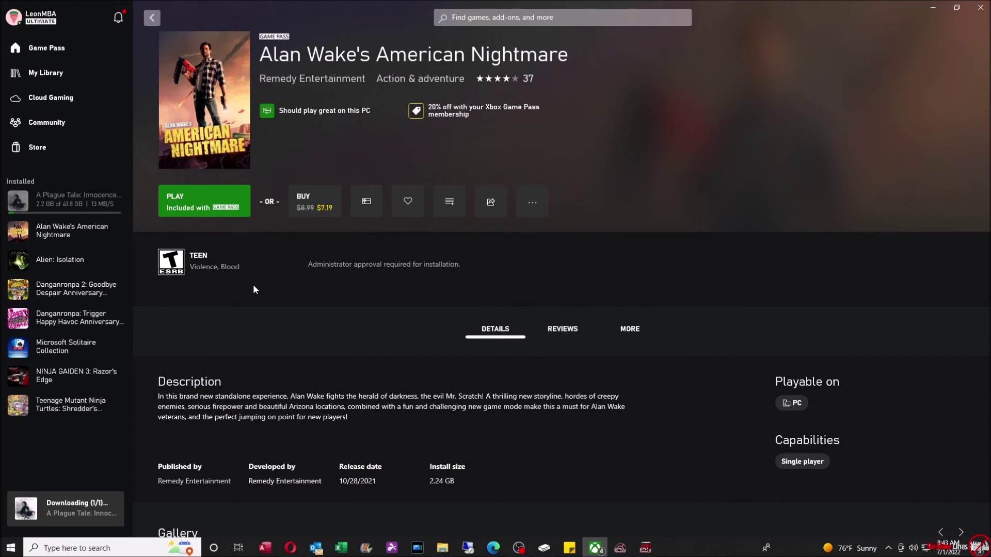
click(62, 61)
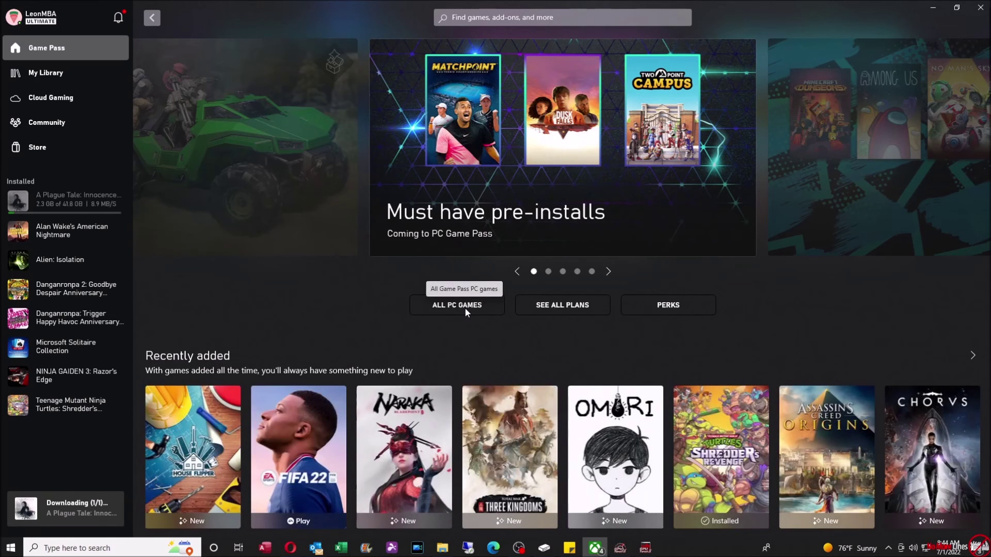
click(465, 309)
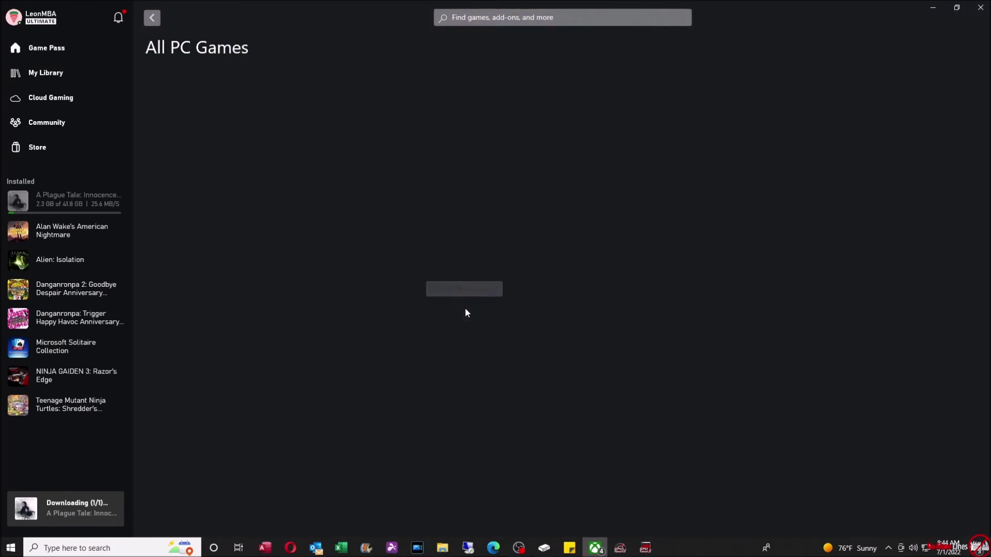